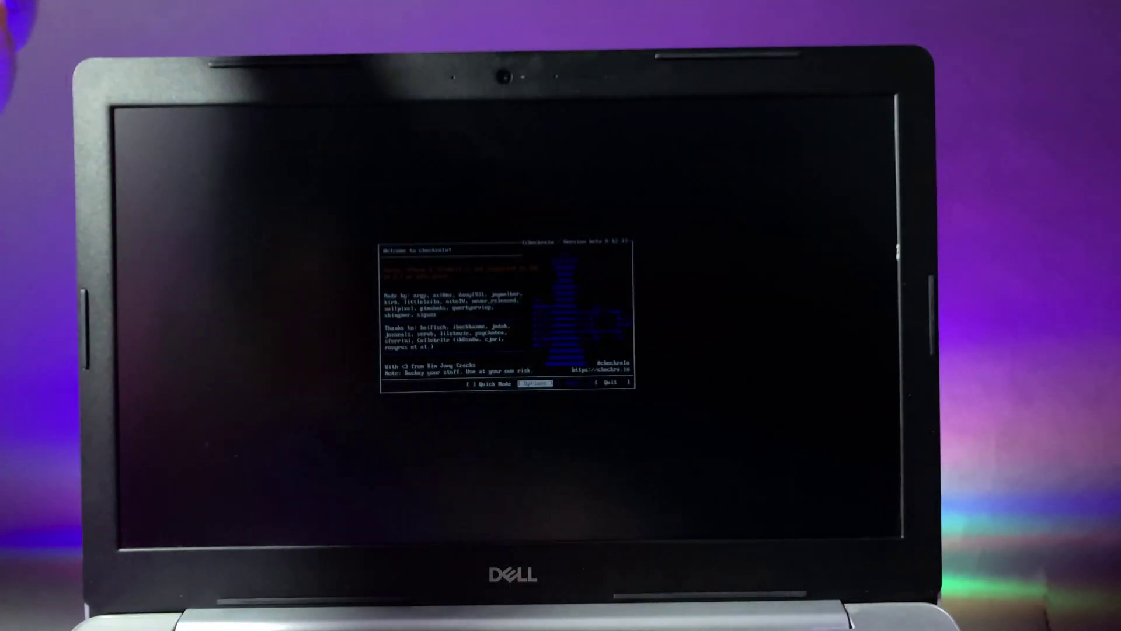
Step through the checkra1n welcome screen's choices with the Left arrow key
key(Left)
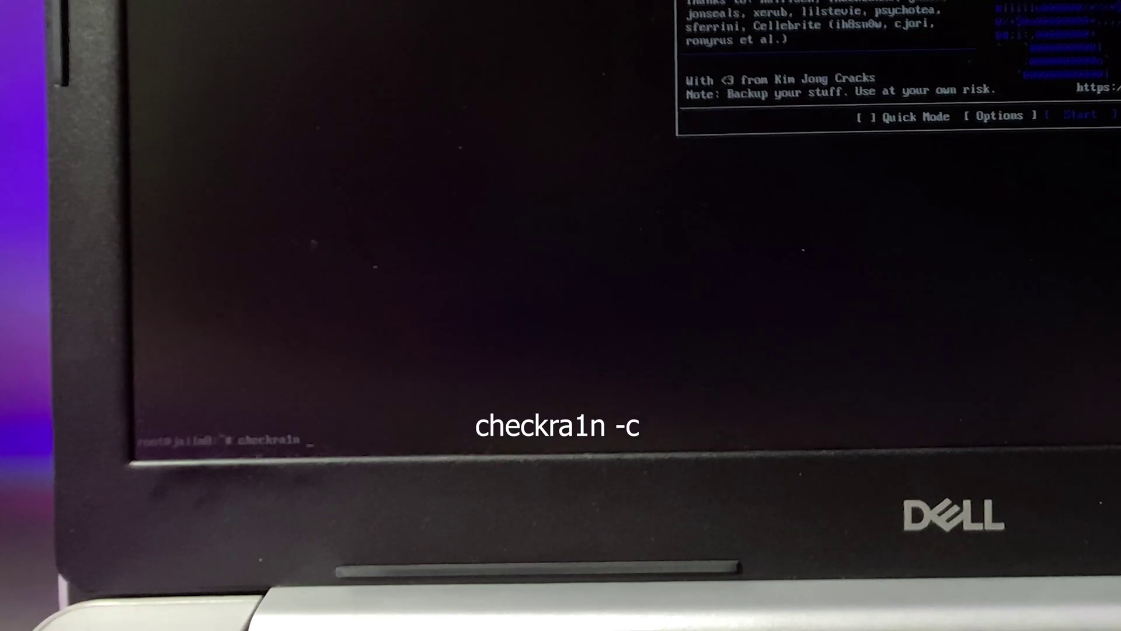
text(-c)
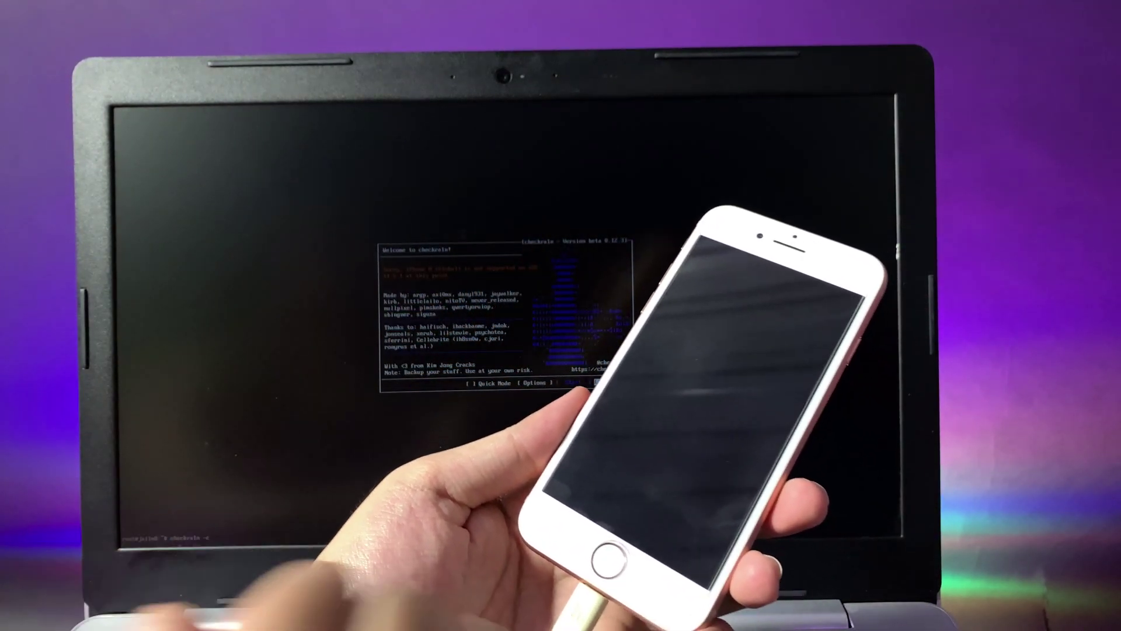
Launch checkra1n in command-line mode to start exploiting the DFU-mode iPhone
key(Return)
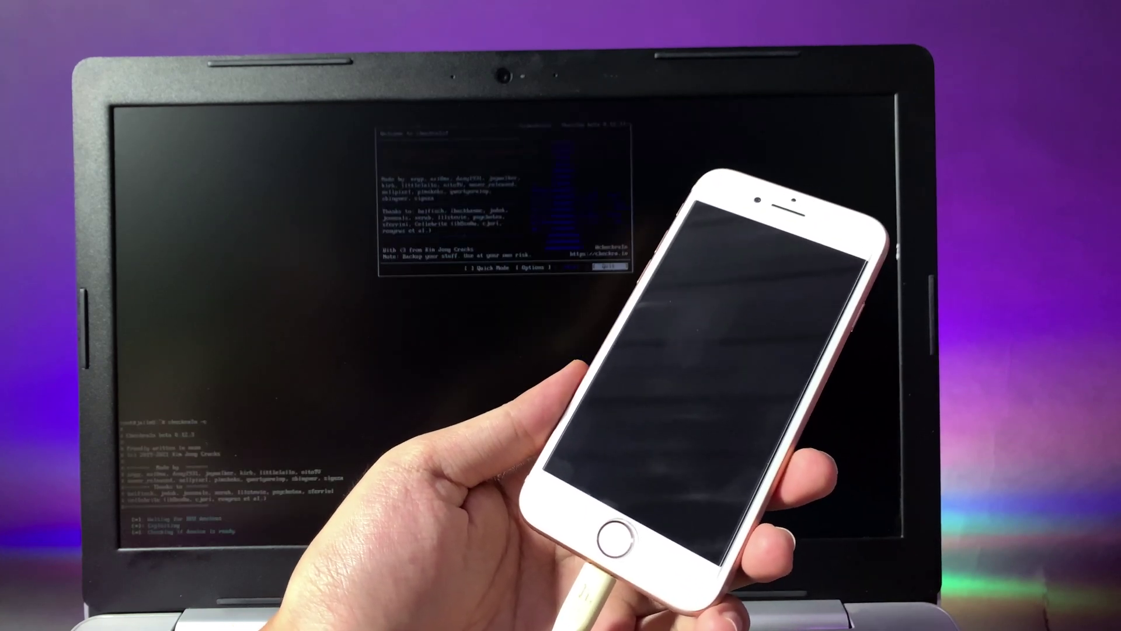